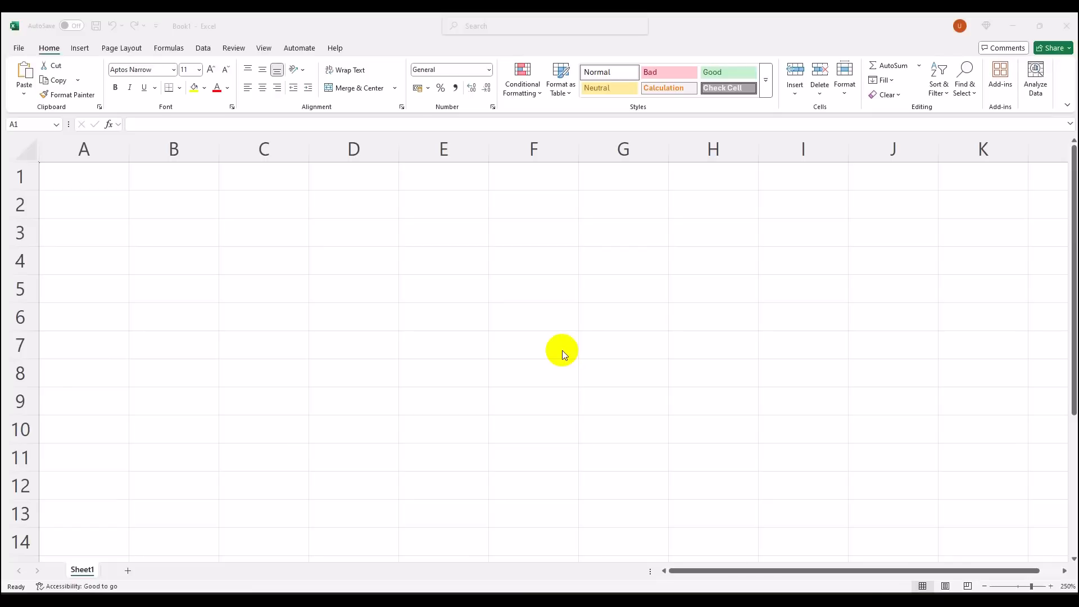
Enter the formula =A2 * 10% in cell E2 and fill it down to E8
click(70, 171)
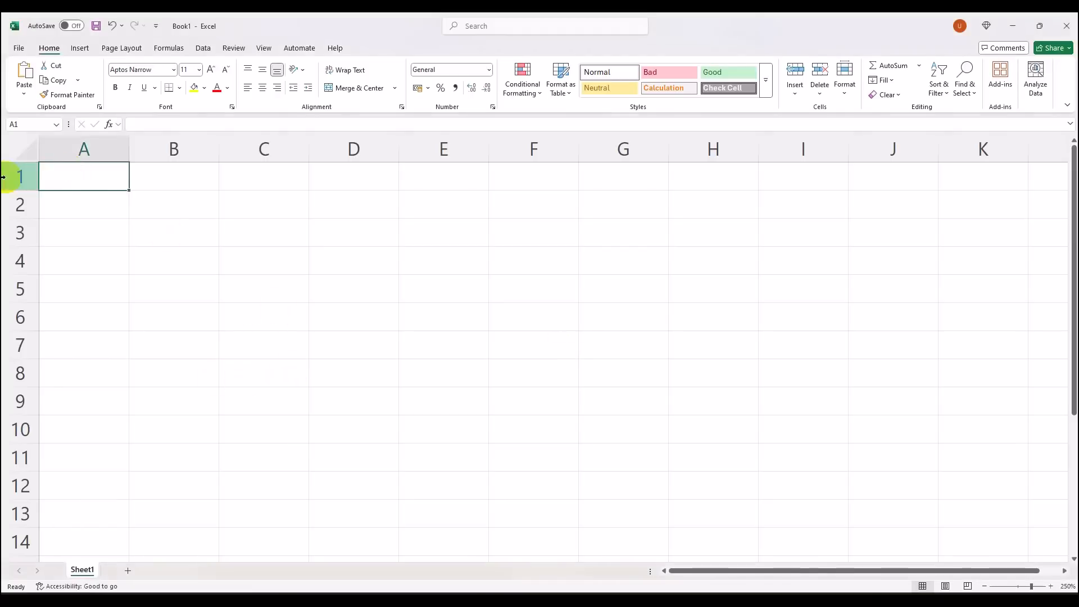
click(431, 181)
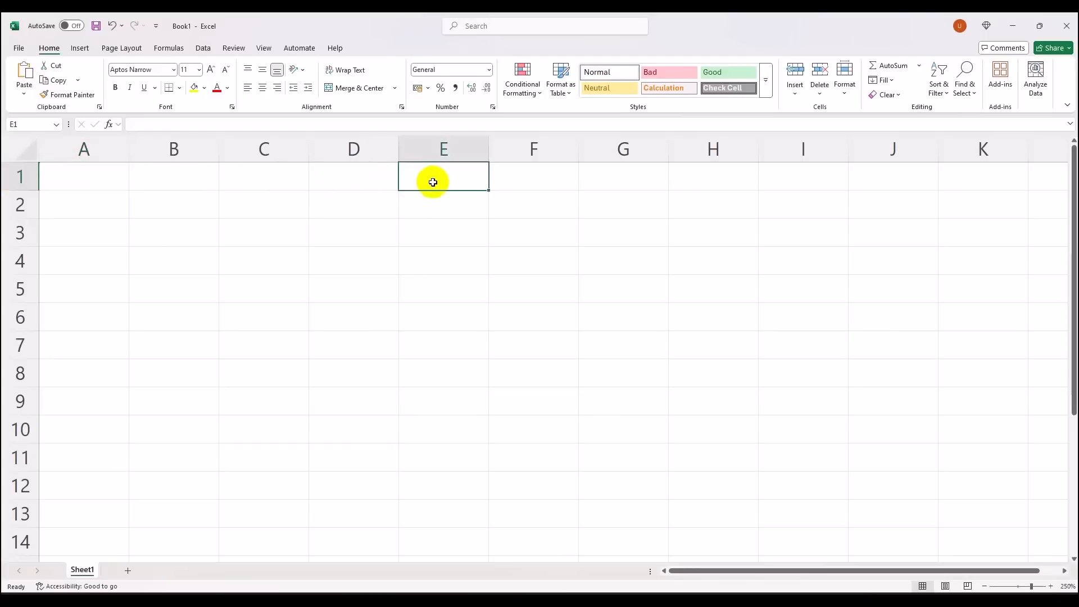
click(431, 202)
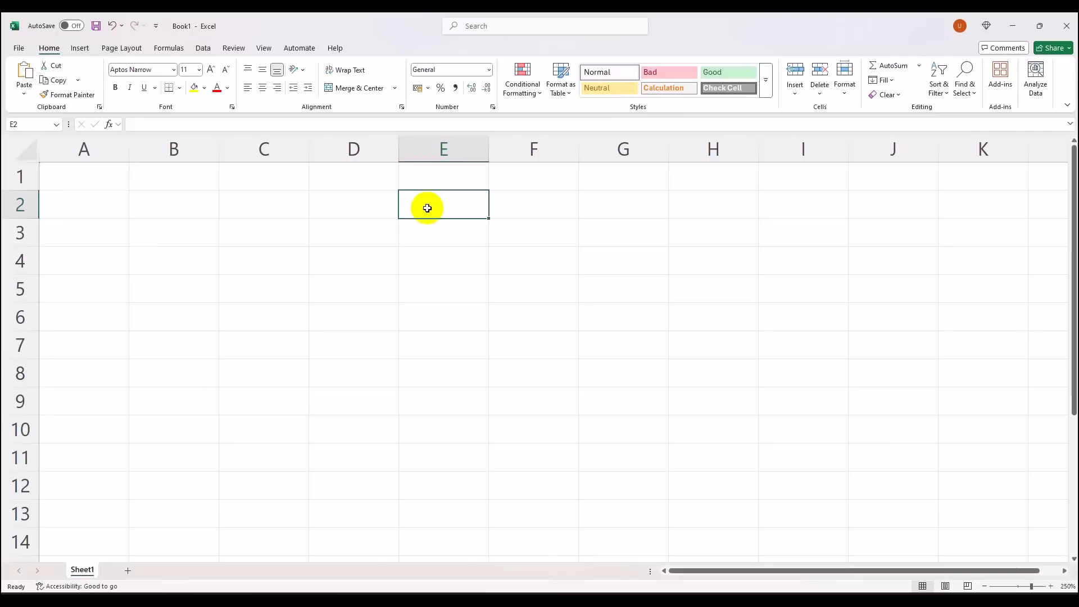
text(=A2 * 10%)
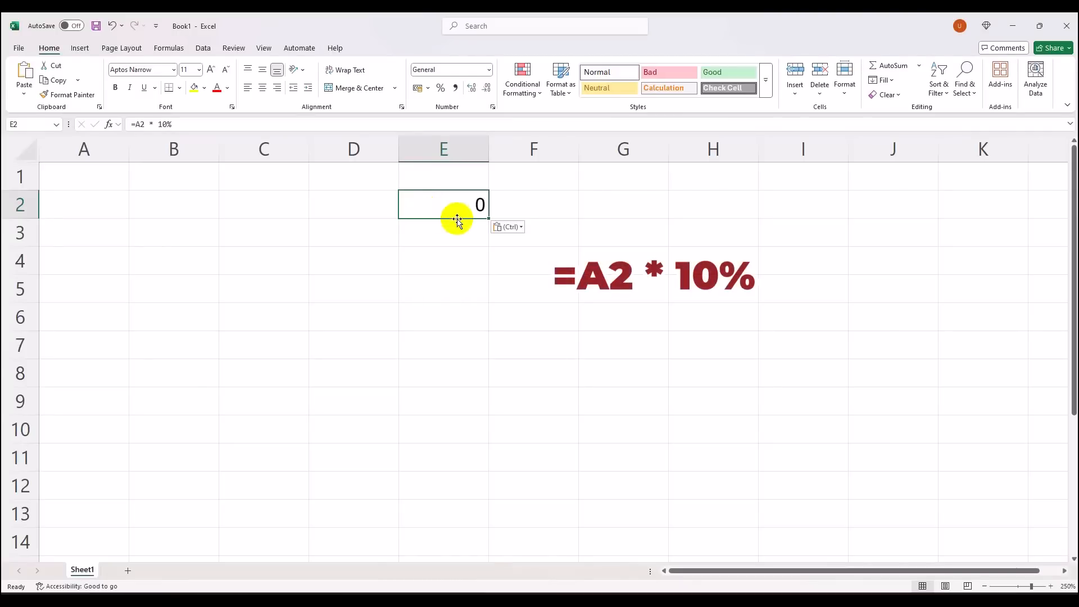
drag(490, 218, 492, 385)
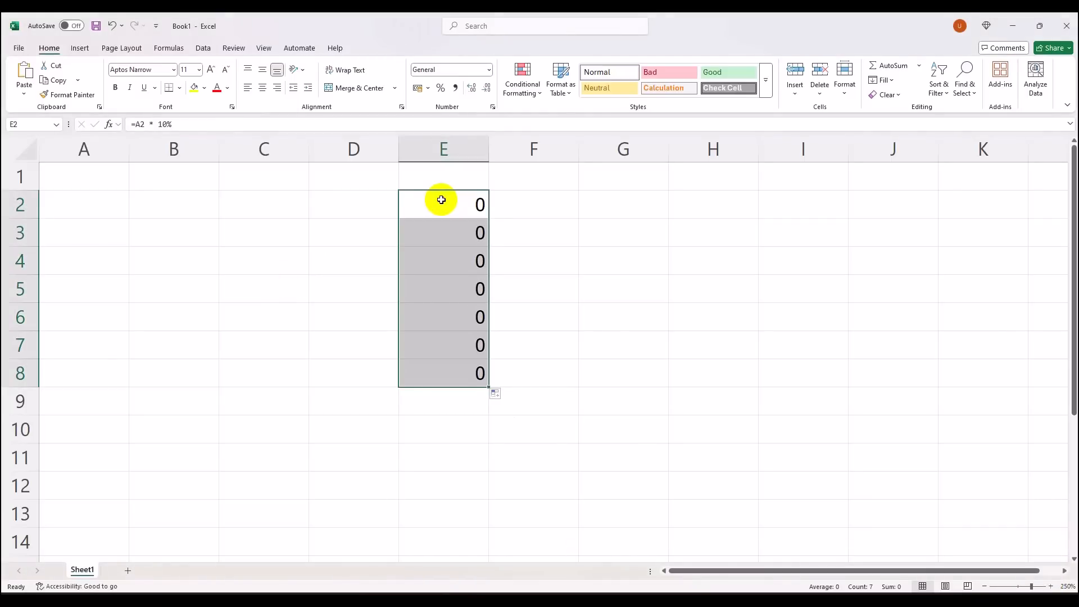
Replace the formulas in E2:E8 with the legacy array formula =A2:A10 * 10%
text(=A)
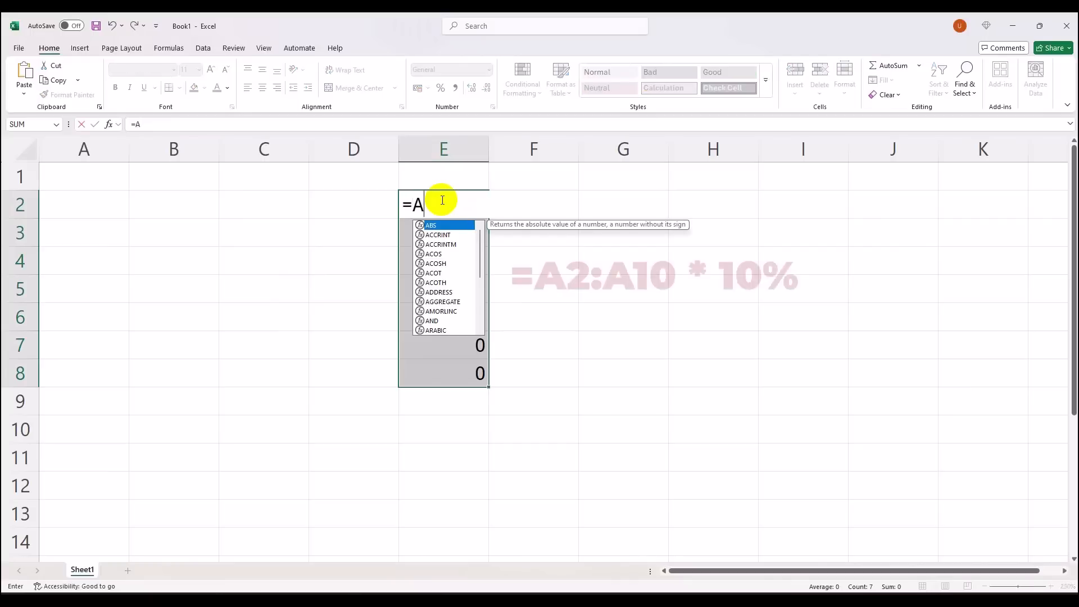
text(2:)
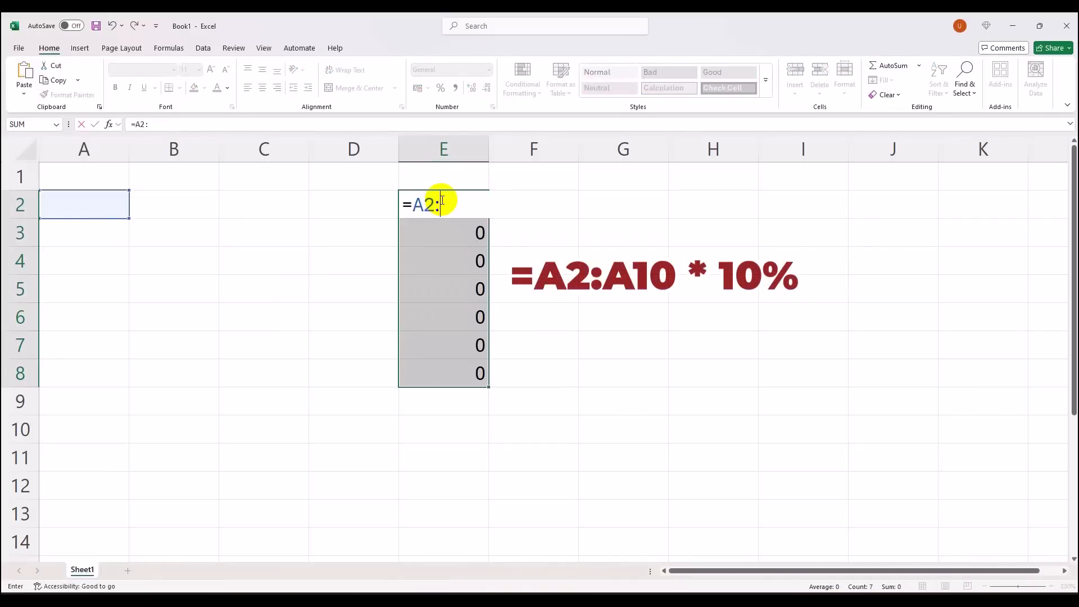
text(a)
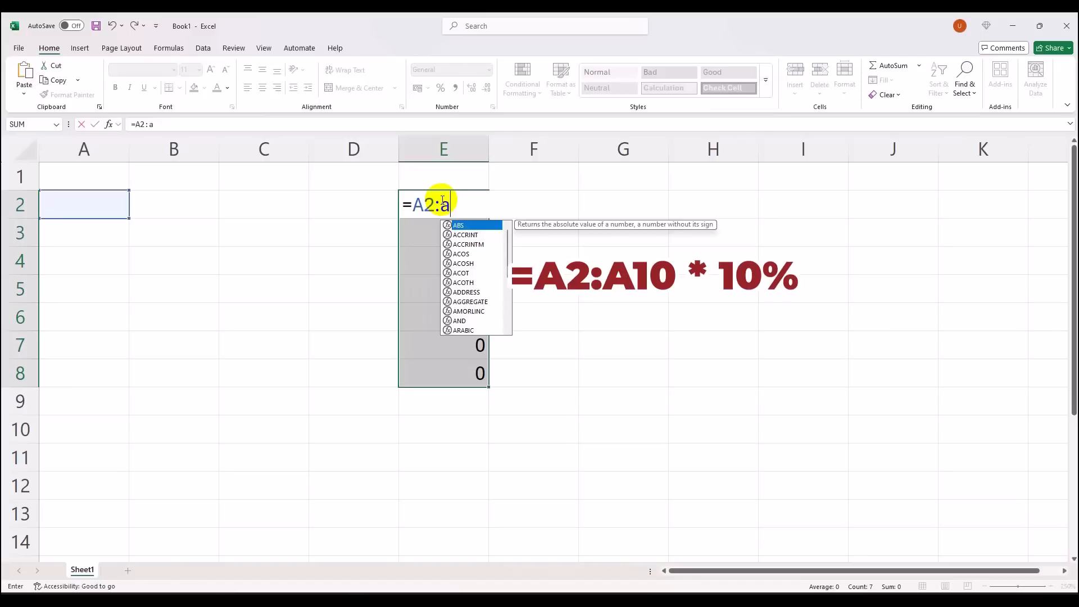
text(2)
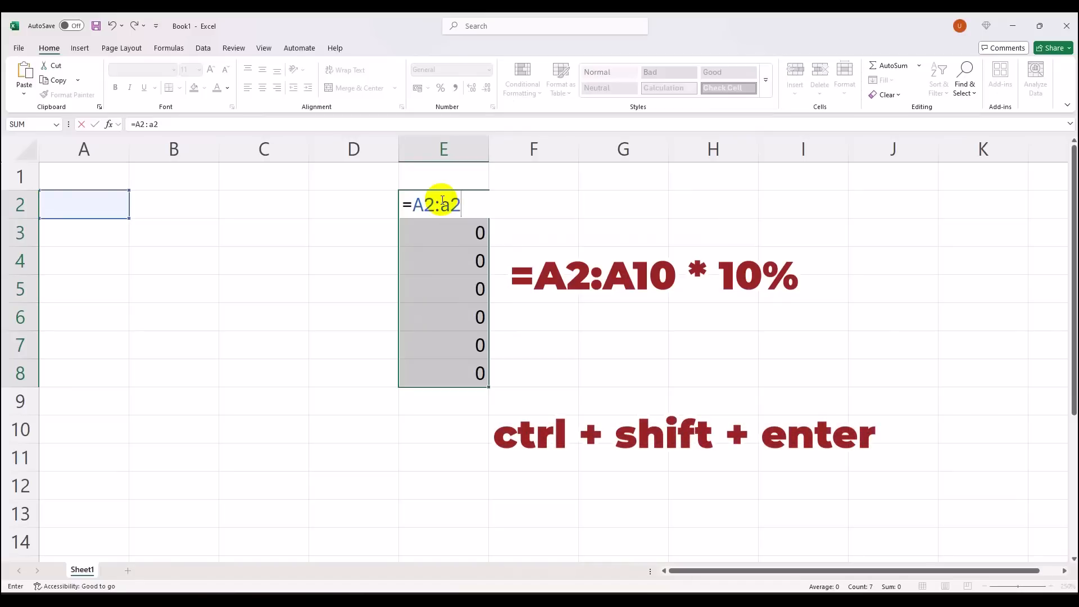
key(ctrl+shift+Return)
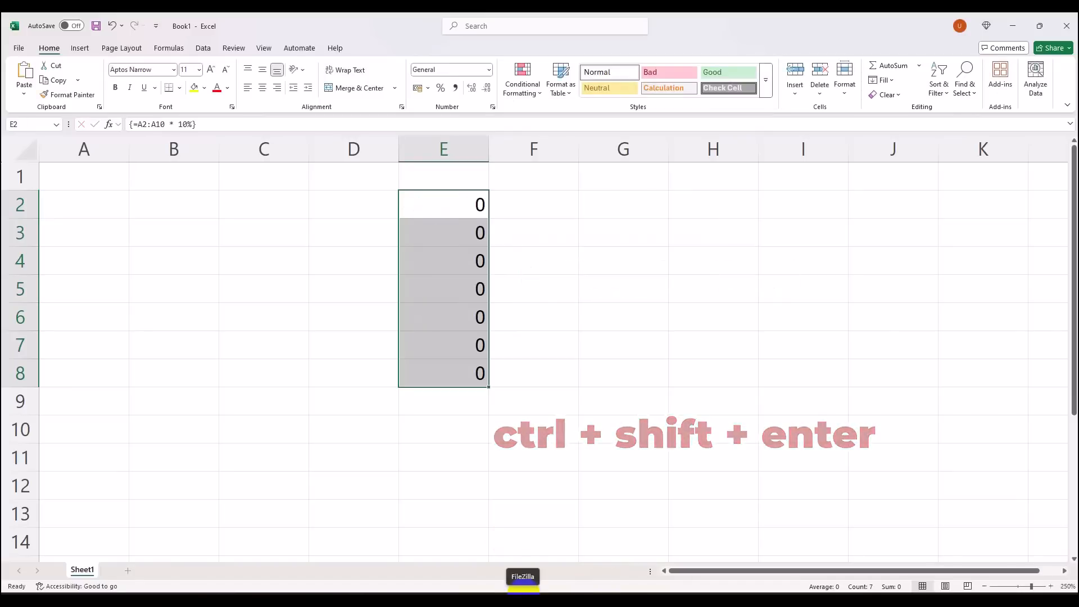
Try to delete only cell E2 of the array, and clear the array formula from E2:E8
click(447, 208)
key(Down)
key(Down)
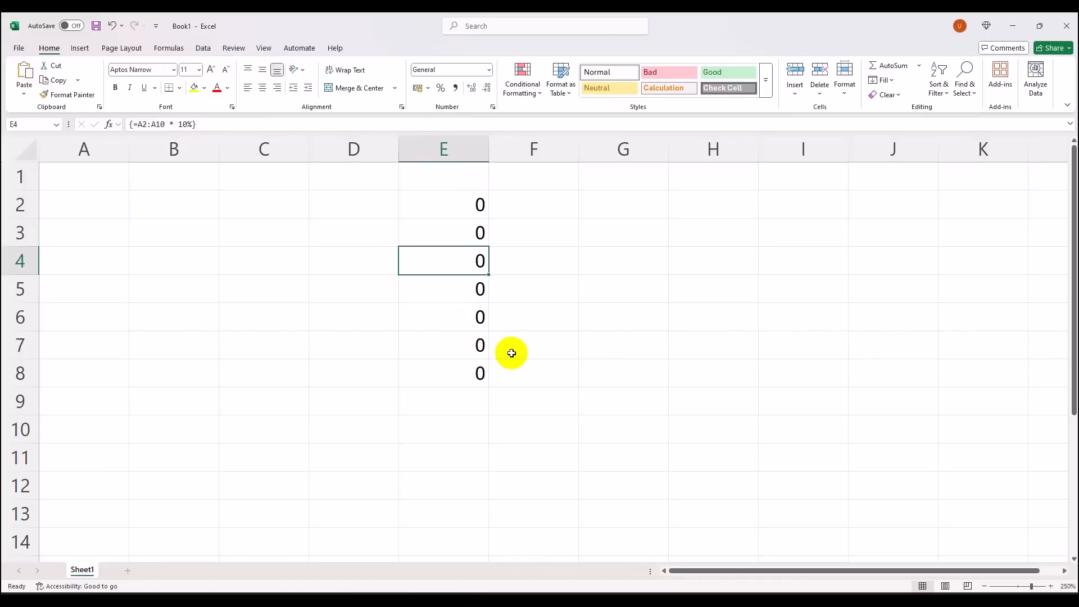
click(87, 176)
click(433, 203)
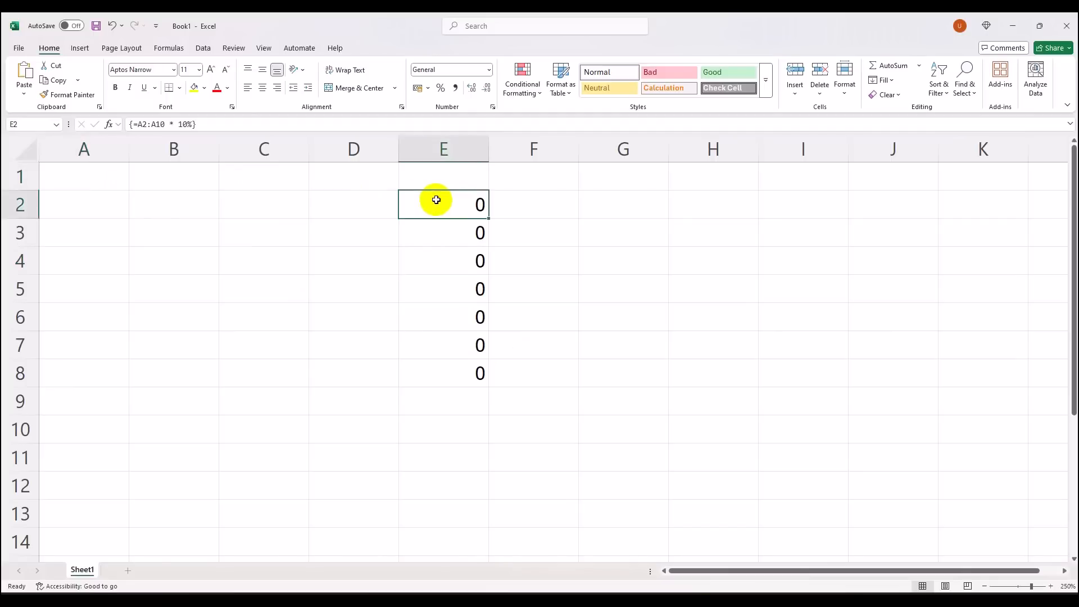
key(Delete)
click(545, 340)
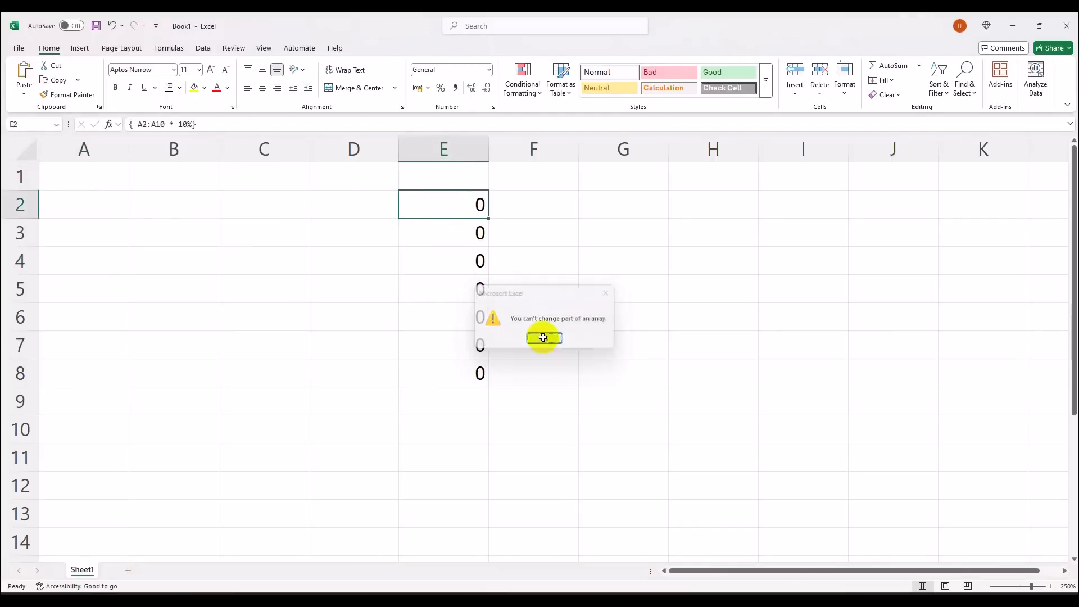
triple_click(204, 122)
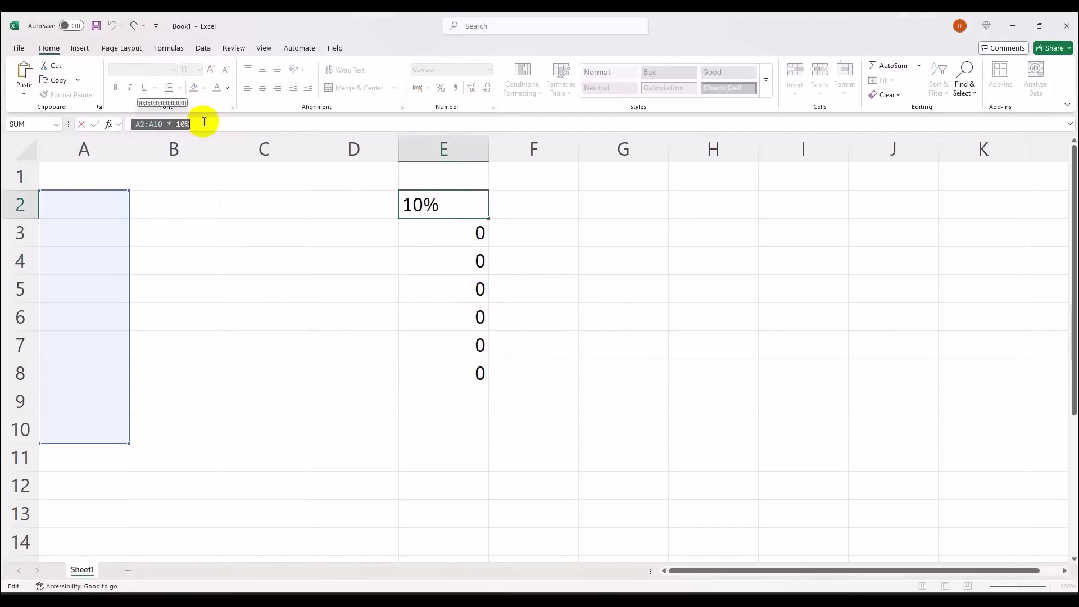
key(Delete)
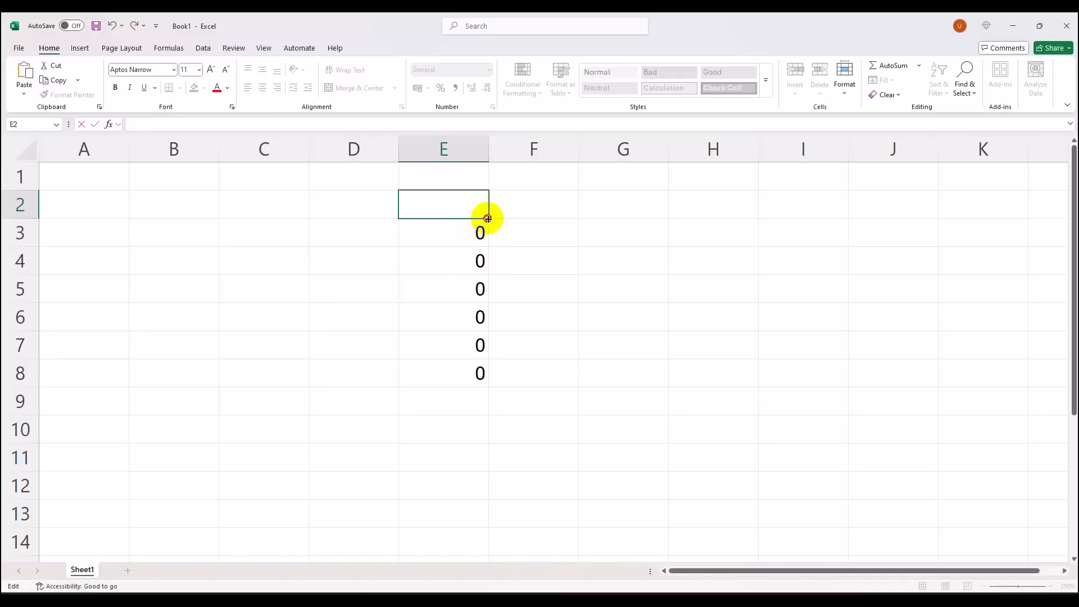
Paste the copied customer sales table at cell A1 and widen column A so each name fits on one line
click(94, 176)
key(ctrl+v)
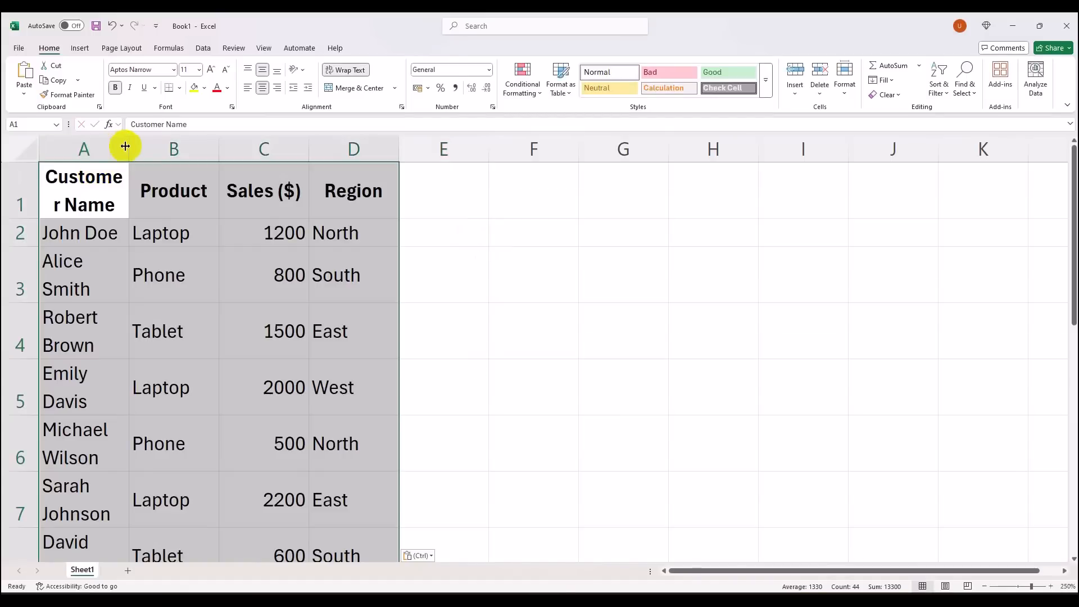
drag(129, 149, 200, 151)
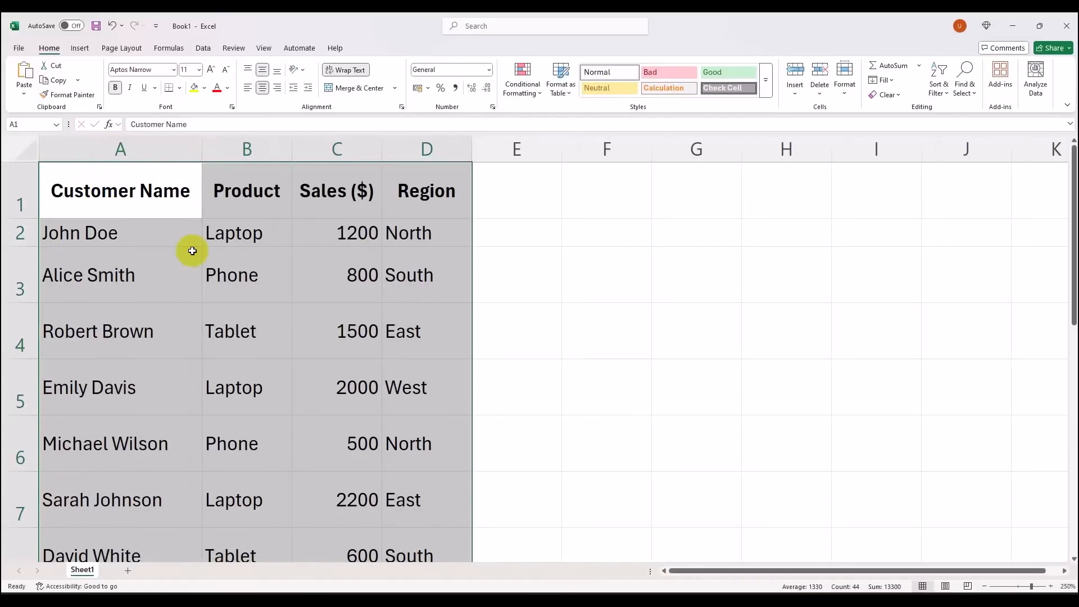
Reduce rows 3 to 11 of the customer table to single-line height
double_click(149, 259)
double_click(156, 326)
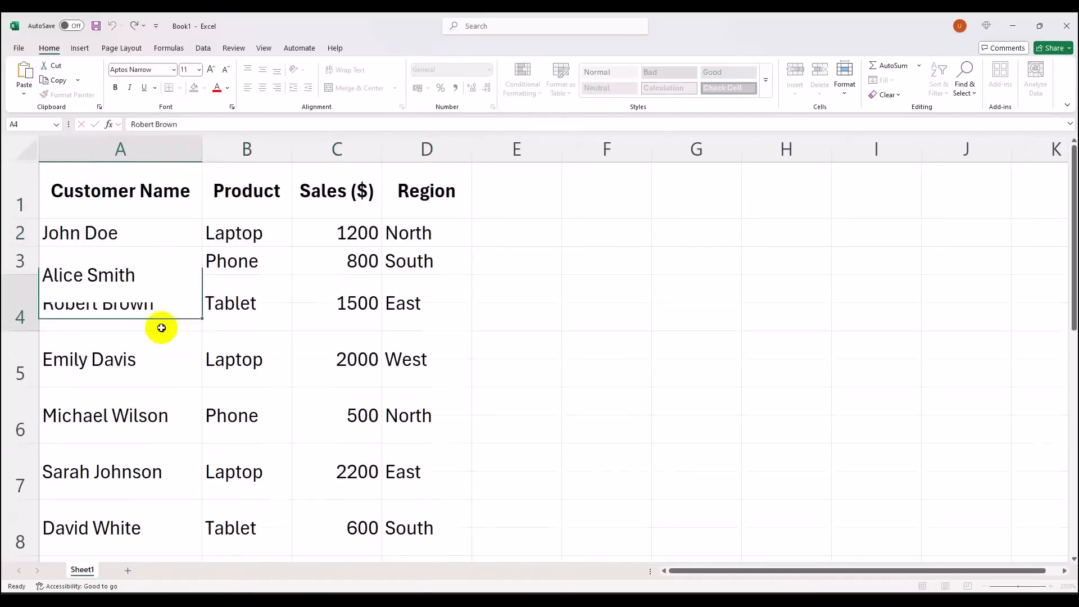
double_click(158, 349)
double_click(163, 379)
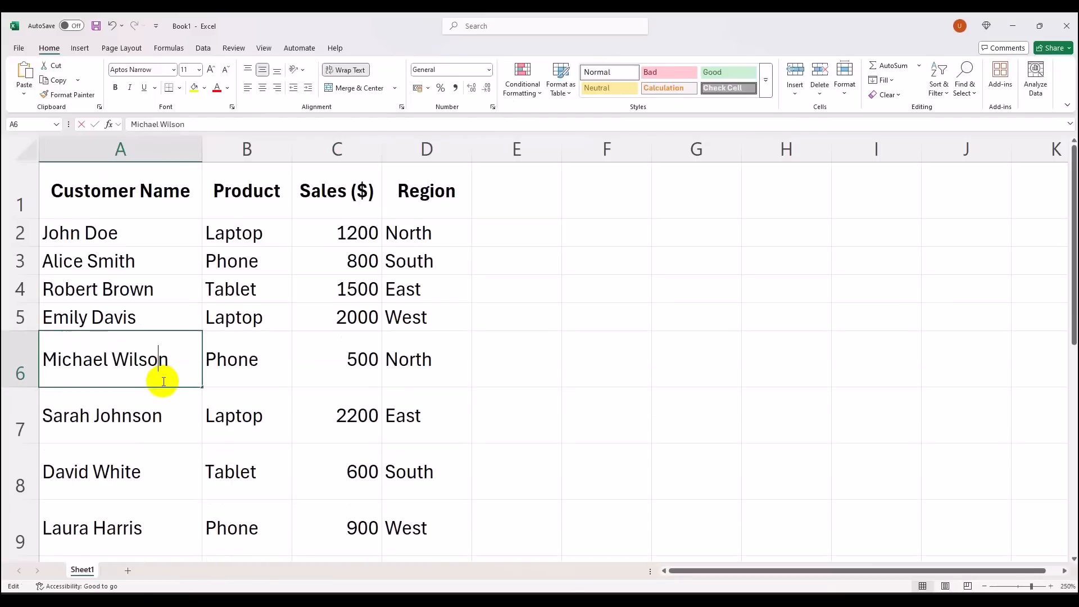
double_click(173, 415)
click(173, 414)
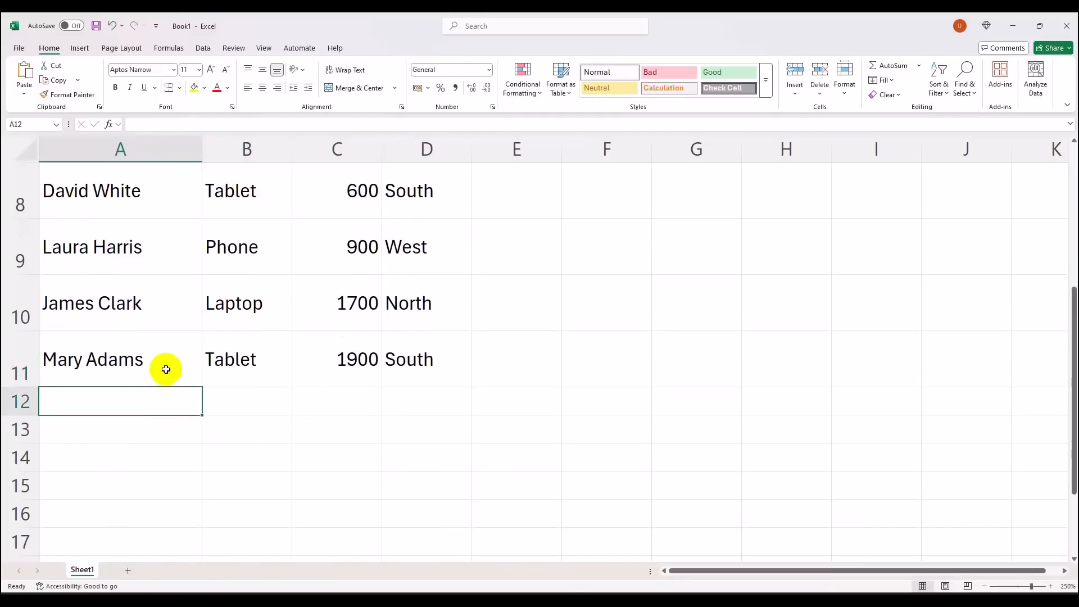
double_click(163, 366)
double_click(162, 311)
double_click(161, 269)
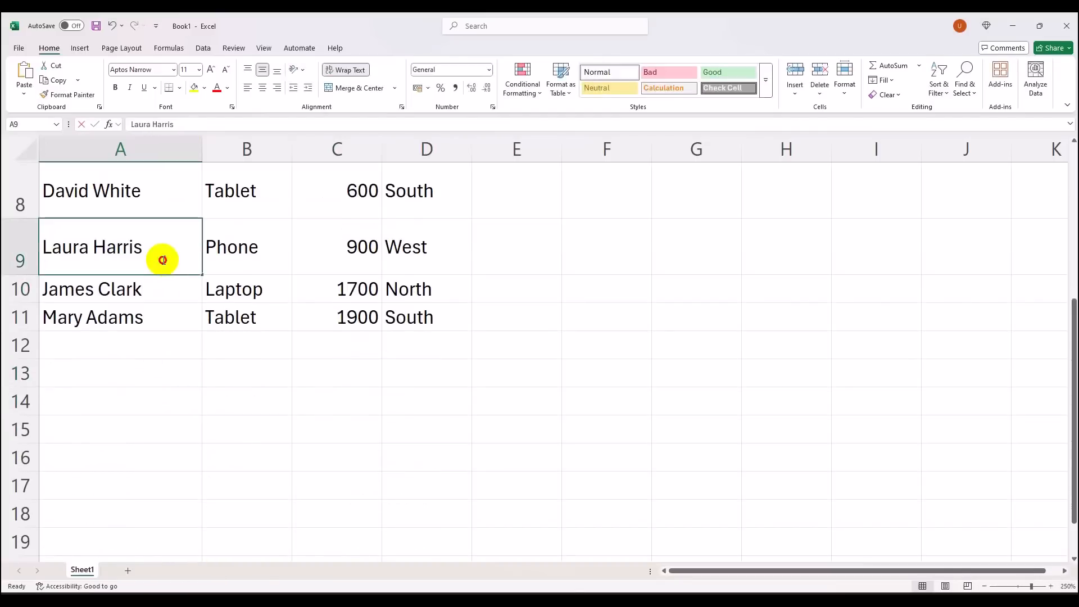
double_click(154, 207)
scroll(175, 314, up, 3)
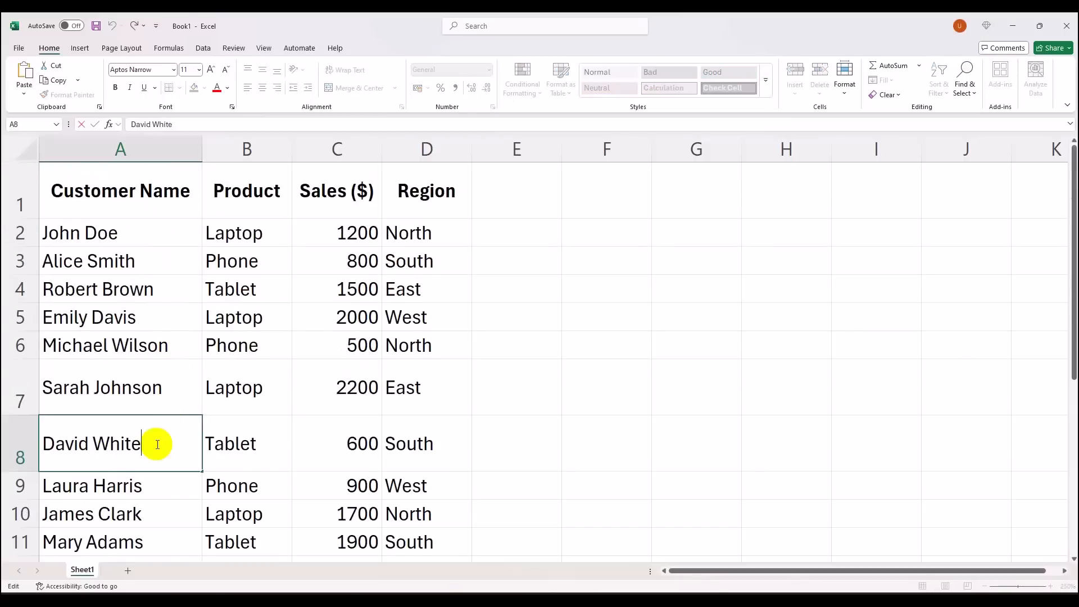
double_click(154, 393)
click(167, 348)
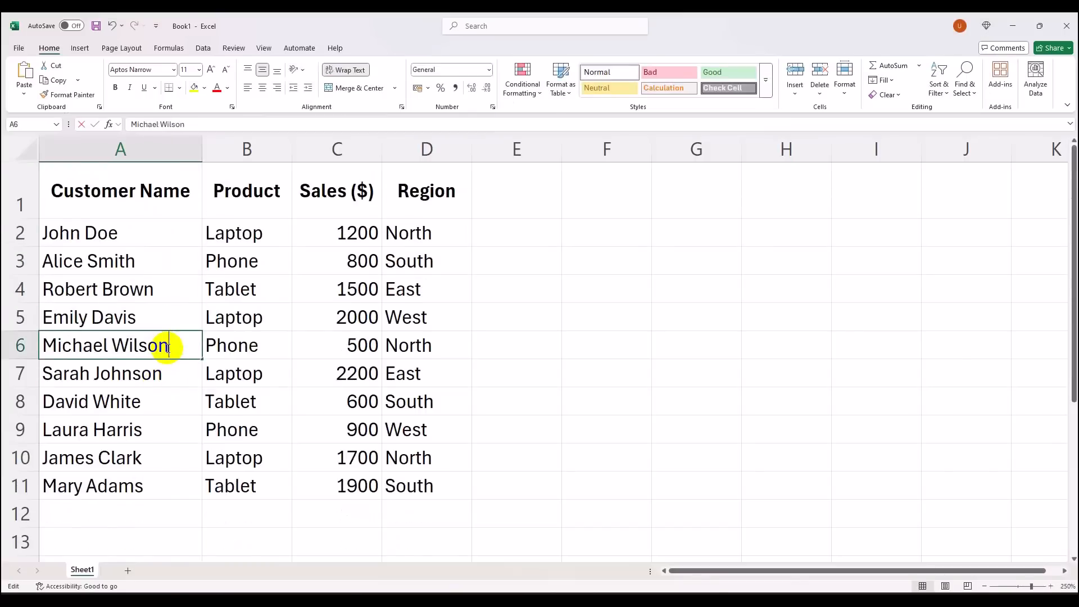
click(452, 321)
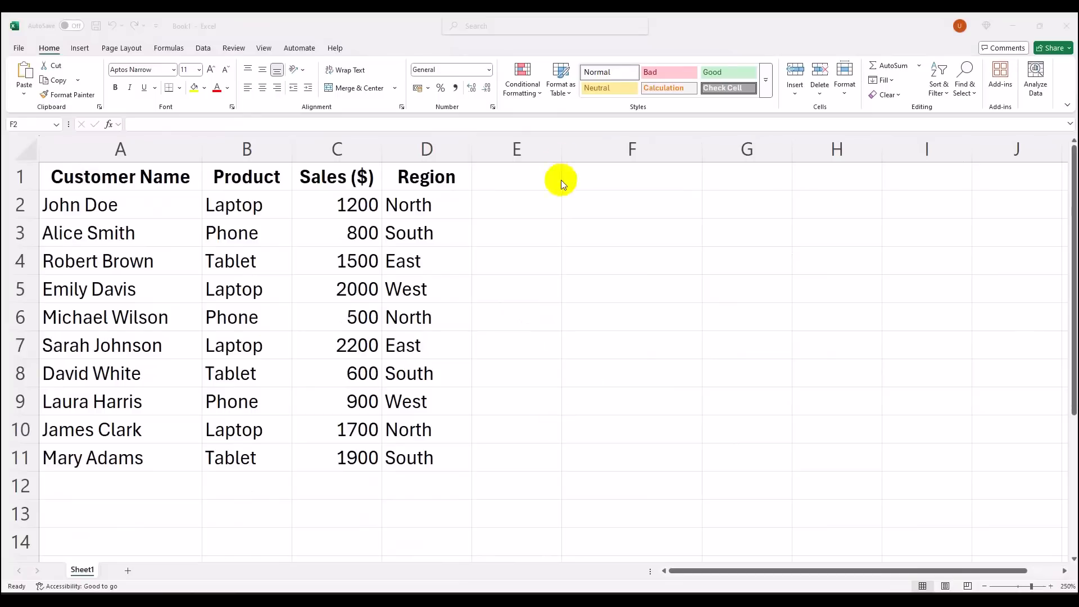
List the distinct products with =UNIQUE(B2:B11) in cell F2 and check the spilled cells
click(579, 200)
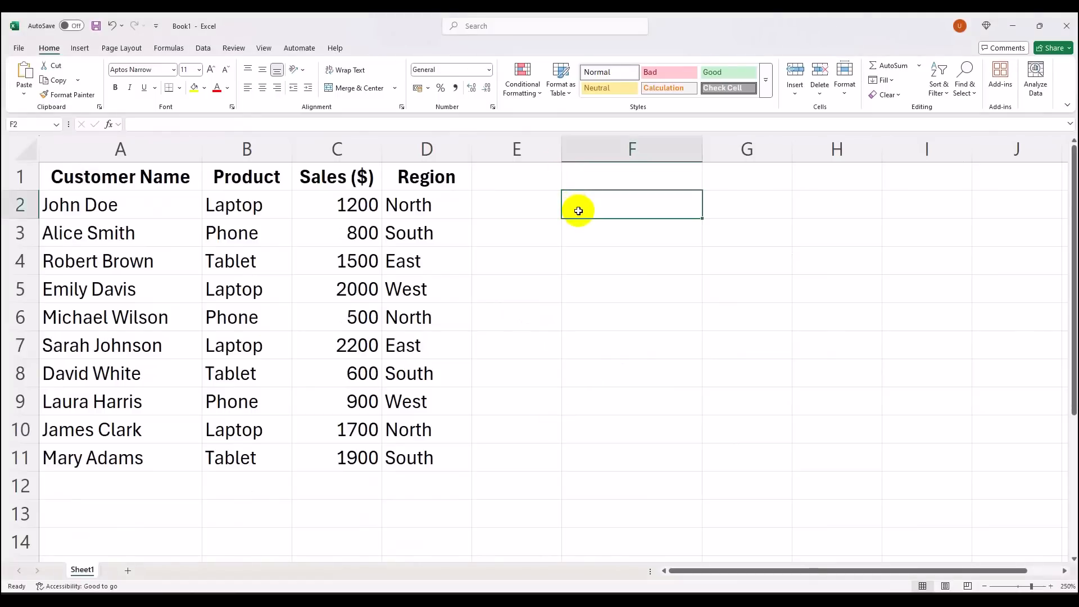
text(=UNIQUE(B2:B11))
click(607, 316)
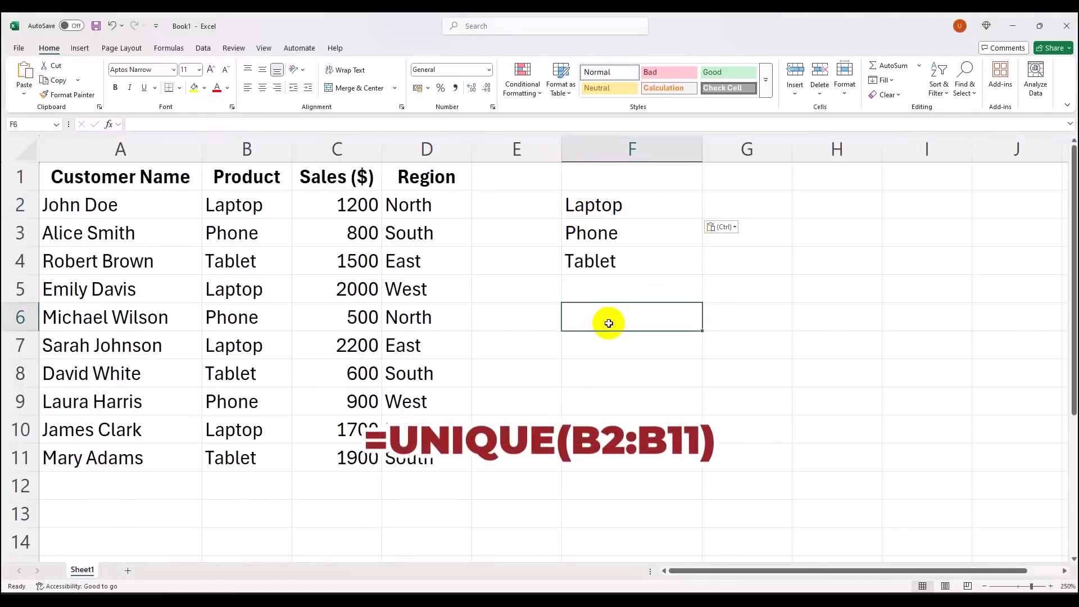
click(573, 205)
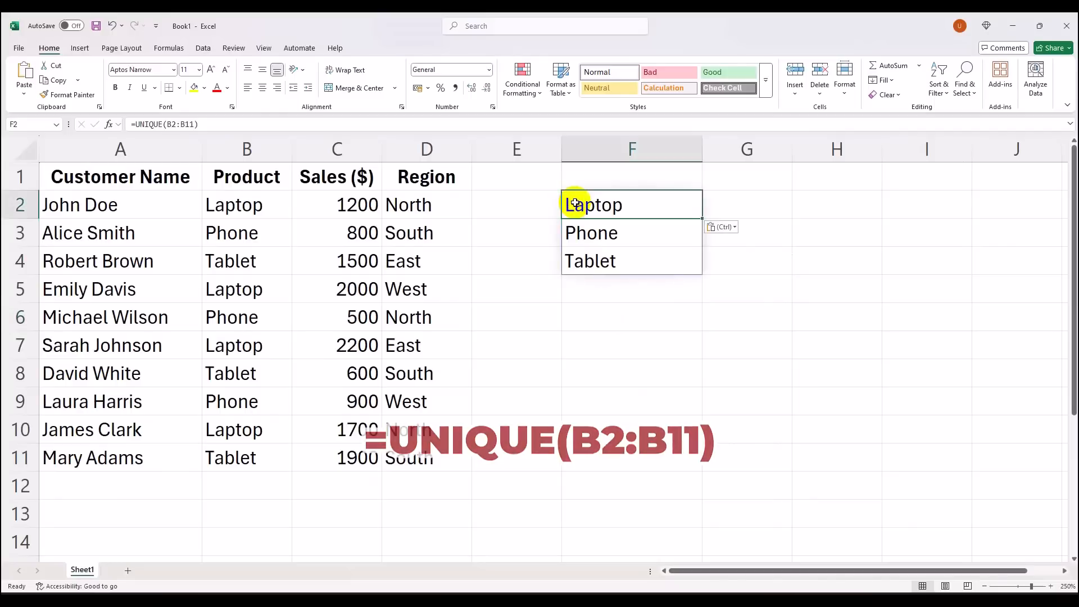
click(602, 235)
click(602, 261)
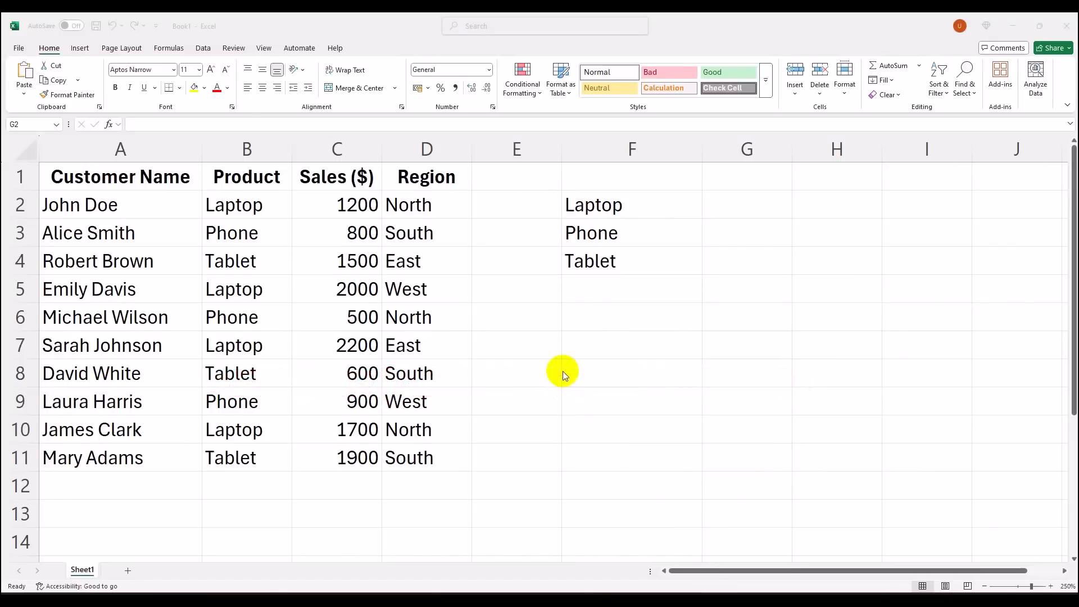
Enter =FILTER(A2:D11, C2:C11>1000) in cell G2 and narrow column F to fit its product names
click(725, 202)
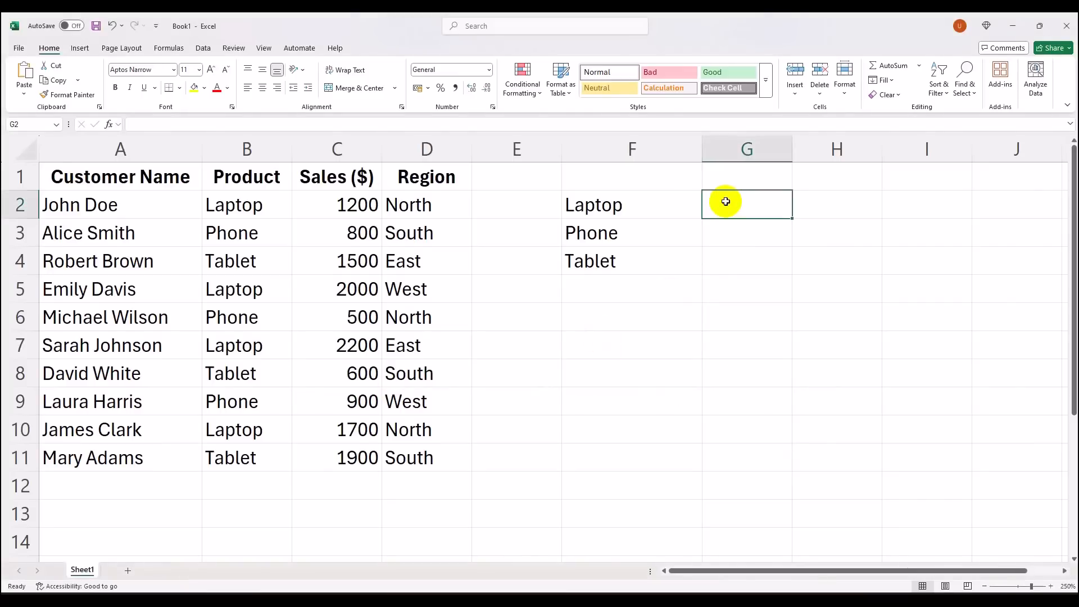
text(=FILTER(A2:D11, C2:C11>1000))
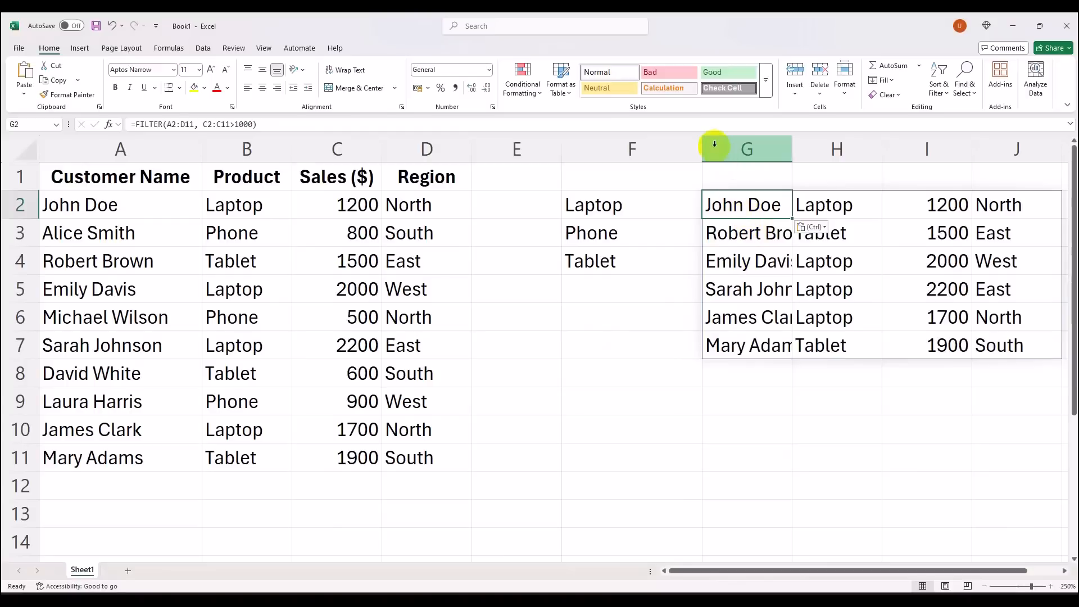
drag(701, 145, 690, 145)
drag(641, 147, 642, 147)
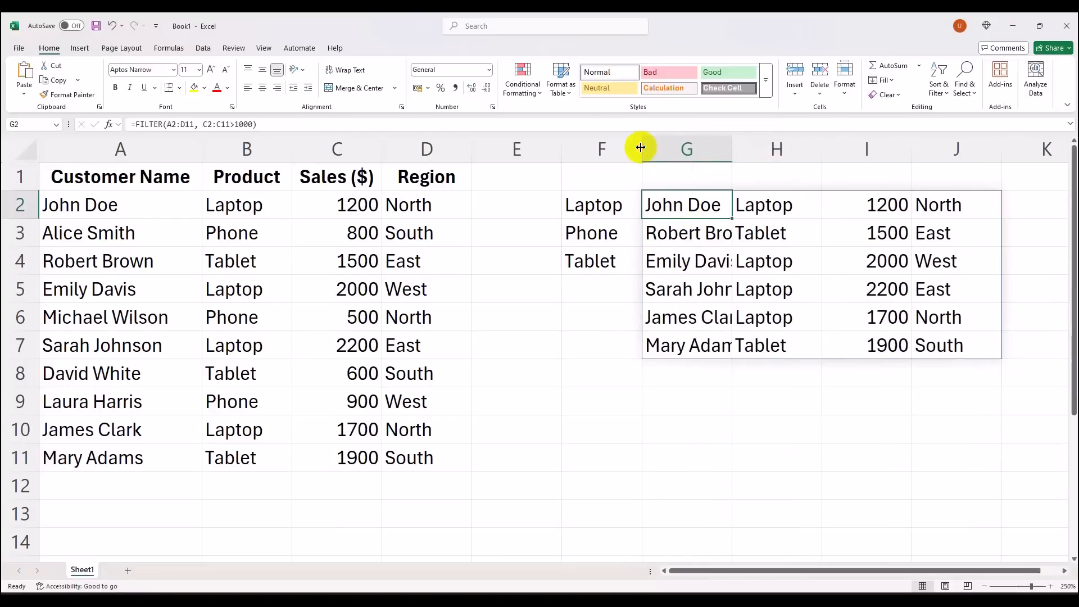
click(775, 206)
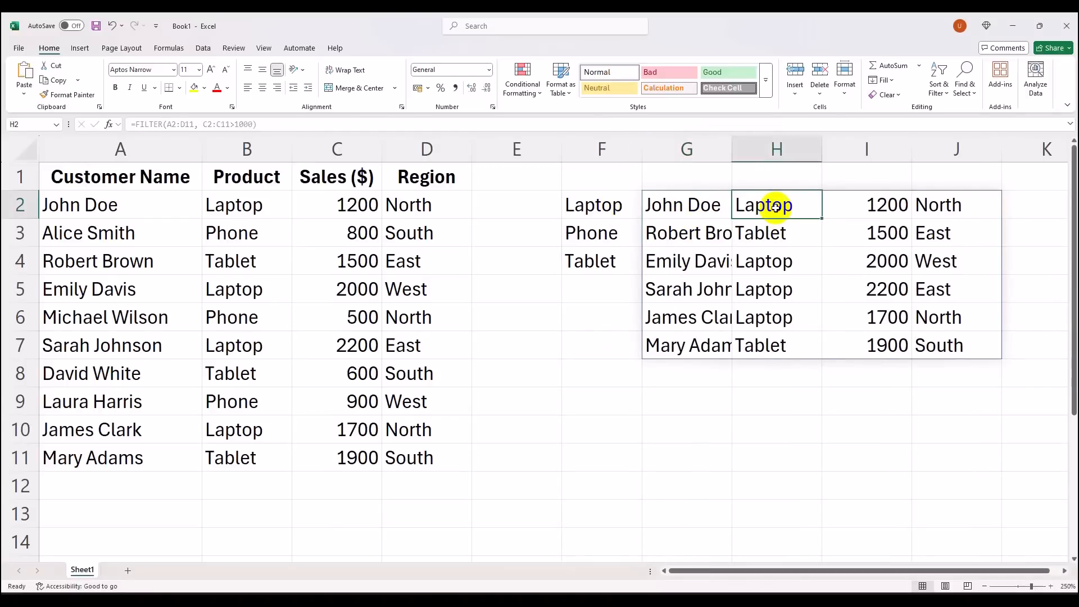
click(860, 206)
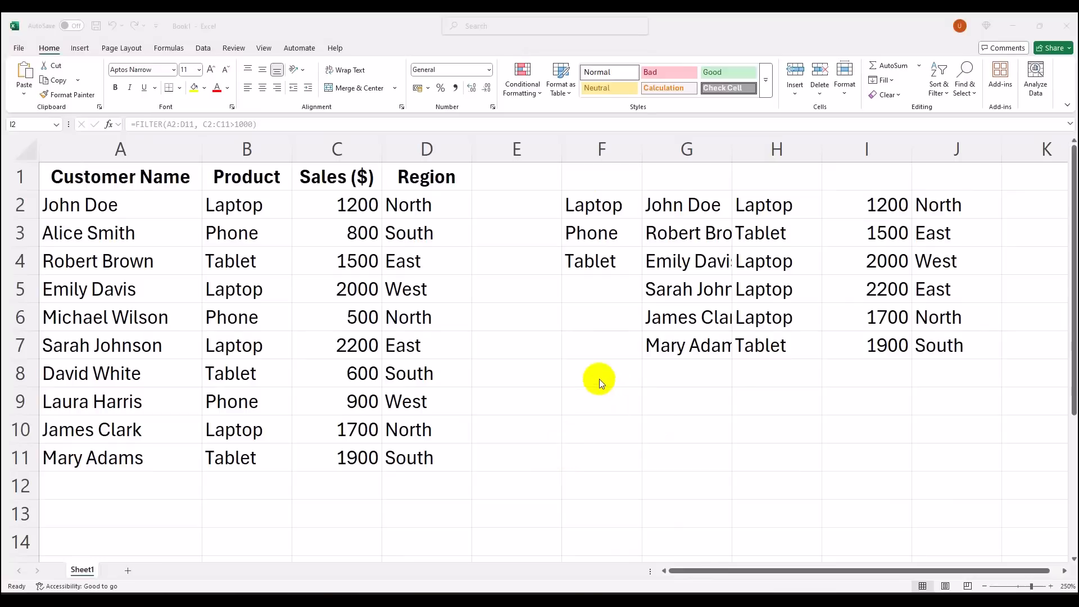
Sort the customer table by descending sales with =SORTBY(A2:D11, C2:C11, -1) in cell E8
click(534, 378)
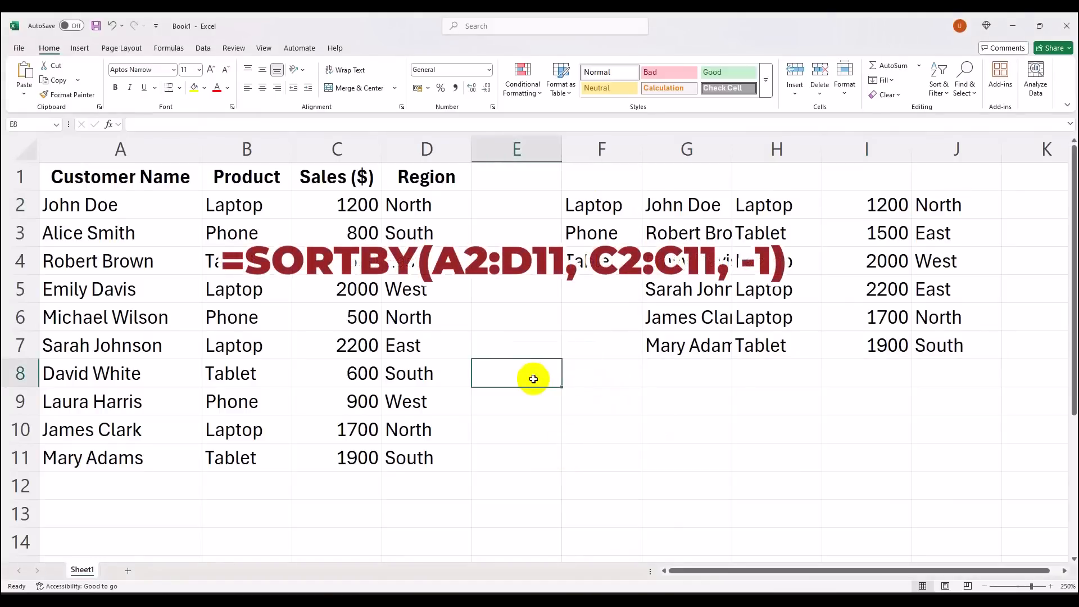
text(=SORTBY(A2:D11, C2:C11, -1))
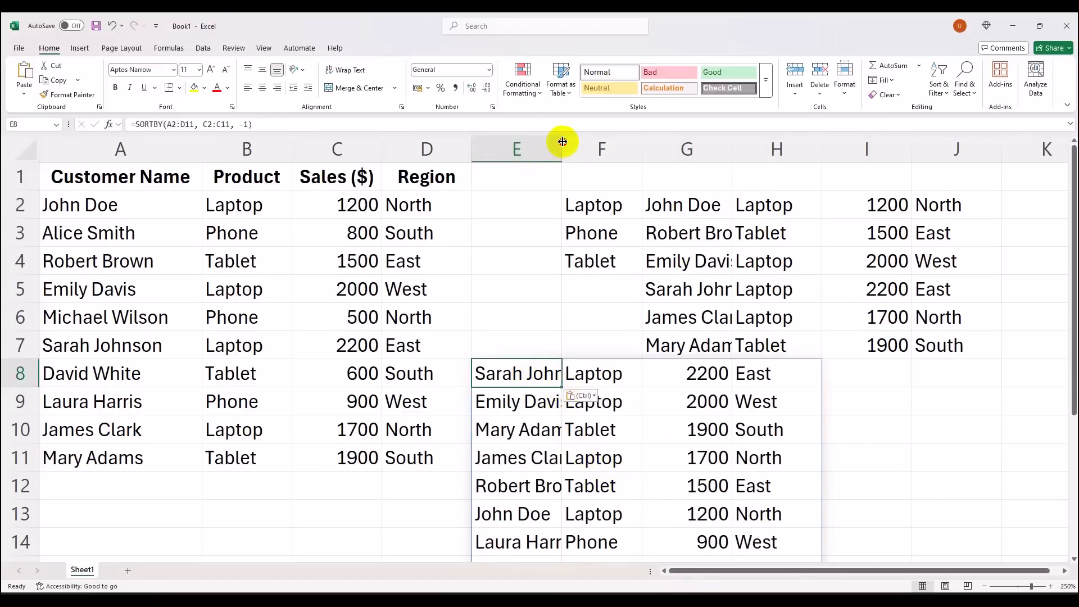
Widen columns E and G to fit the customer names in the sorted and filtered results
drag(561, 139, 593, 142)
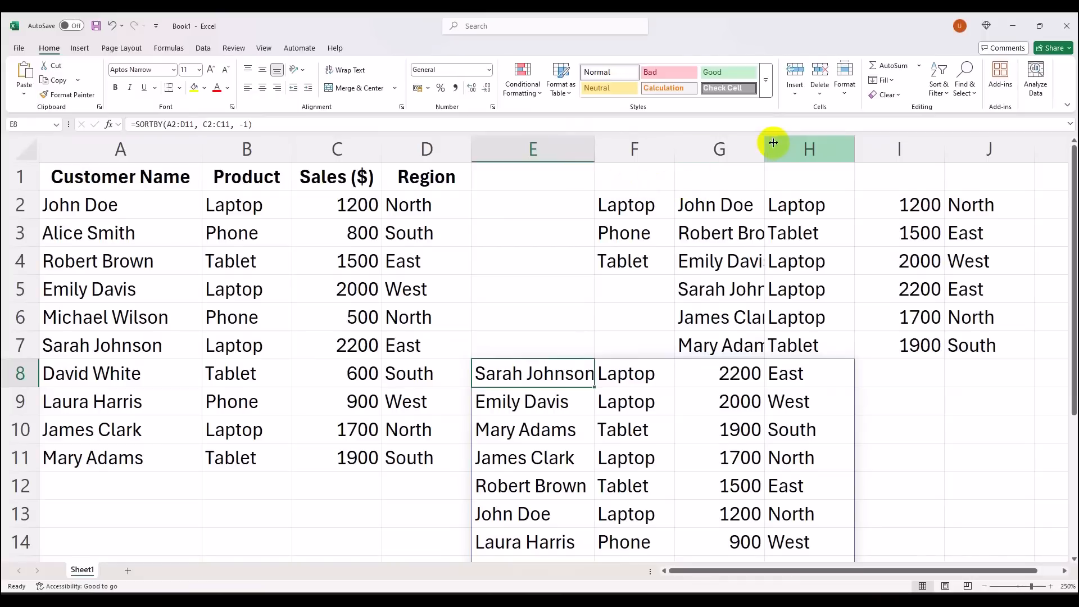
drag(764, 142, 801, 141)
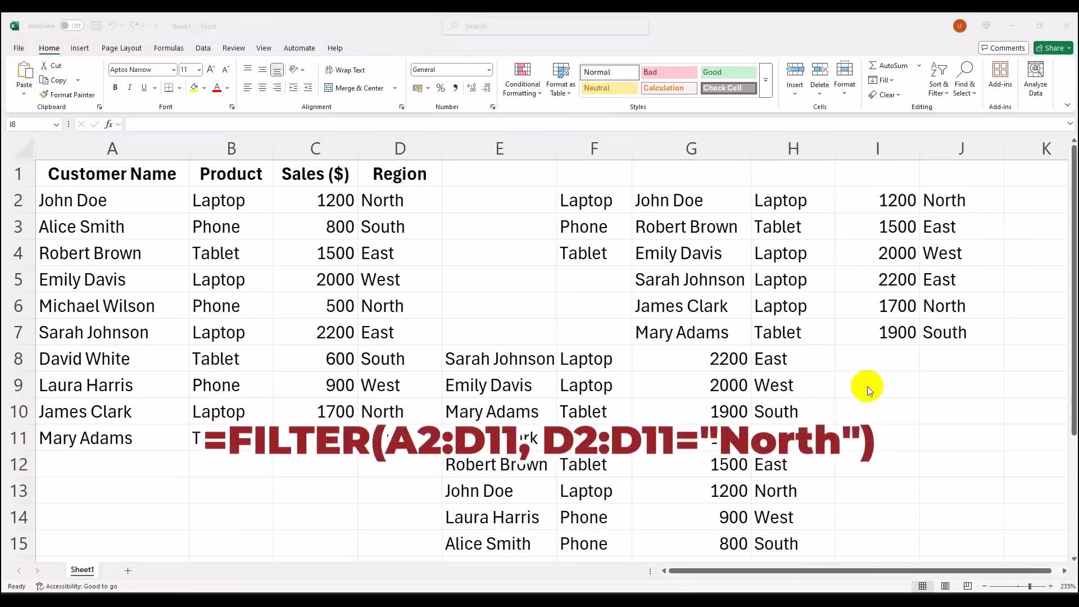
Extract the North region customers with =FILTER(A2:D11, D2:D11="North") in cell I8 and check the spilled cells across row 8
click(875, 363)
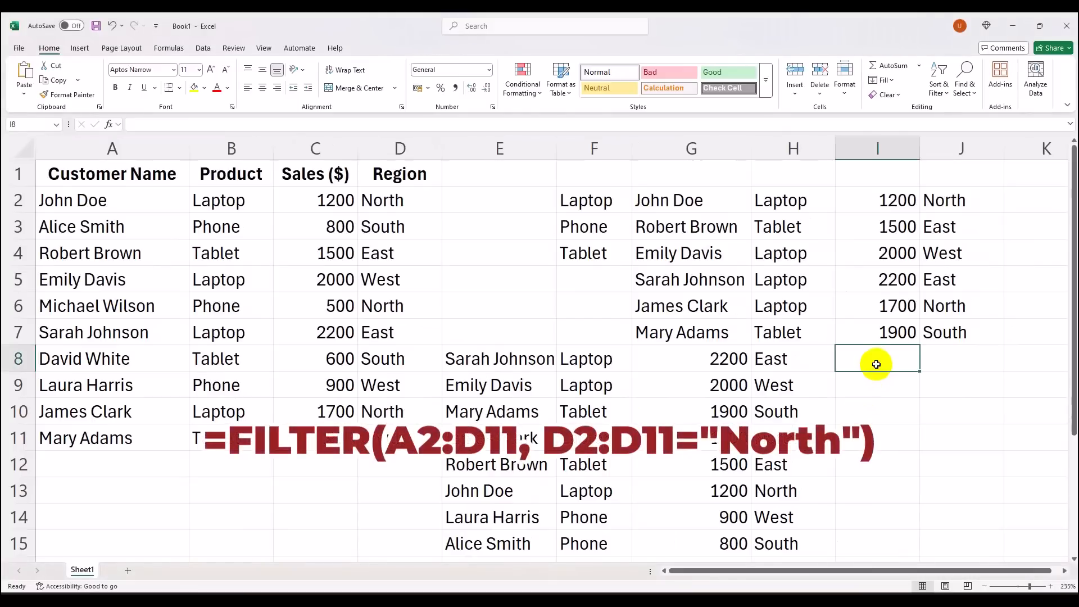
text(=FILTER(A2:D11, D2:D11="North"))
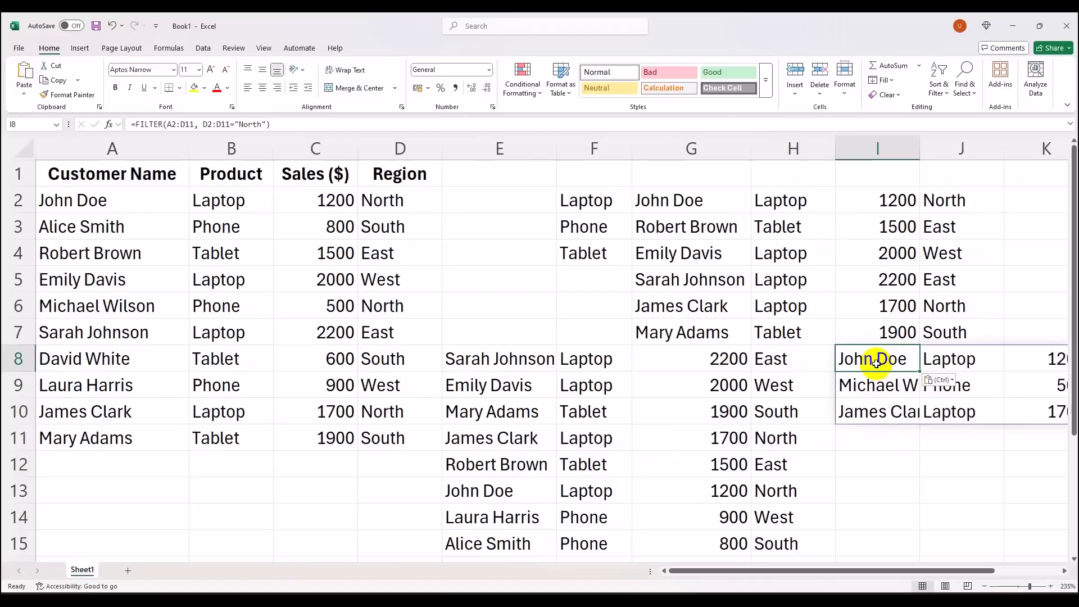
scroll(876, 364, down, 1)
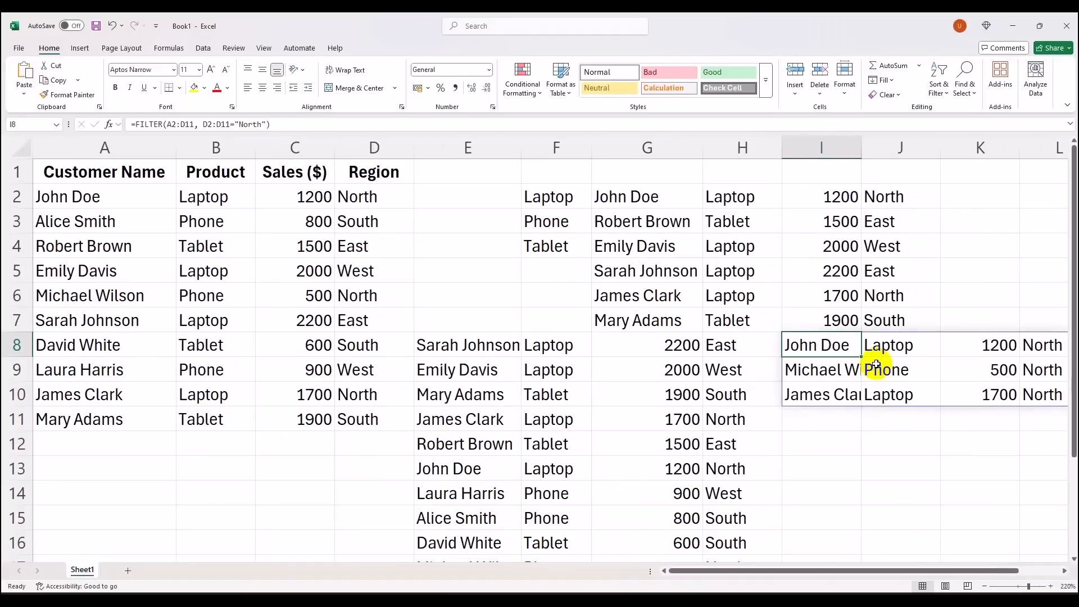
scroll(876, 364, down, 1)
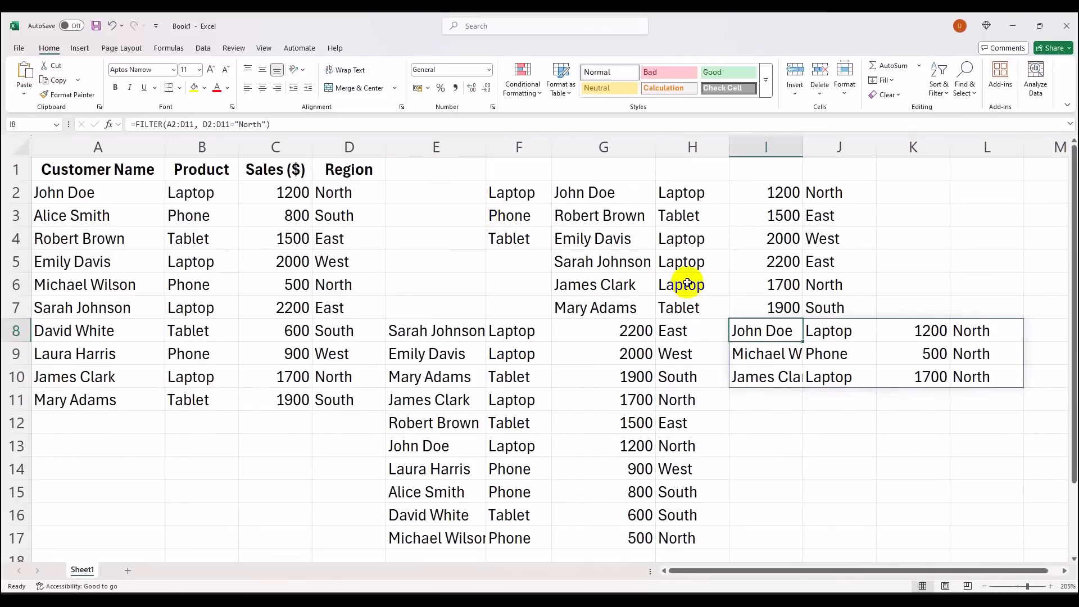
key(Right)
key(Right)
key(Right)
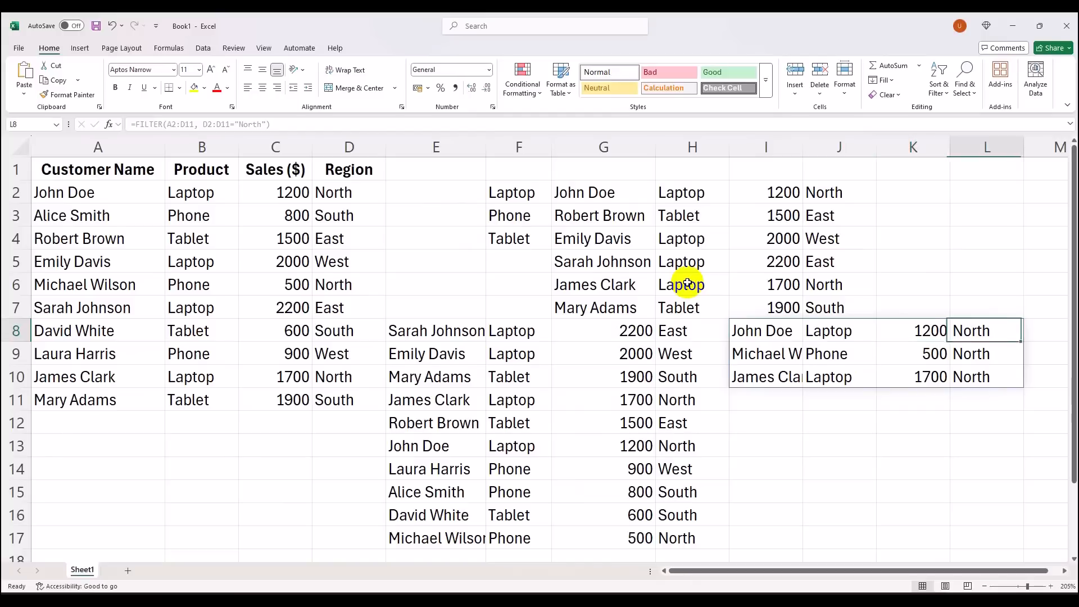
key(Right)
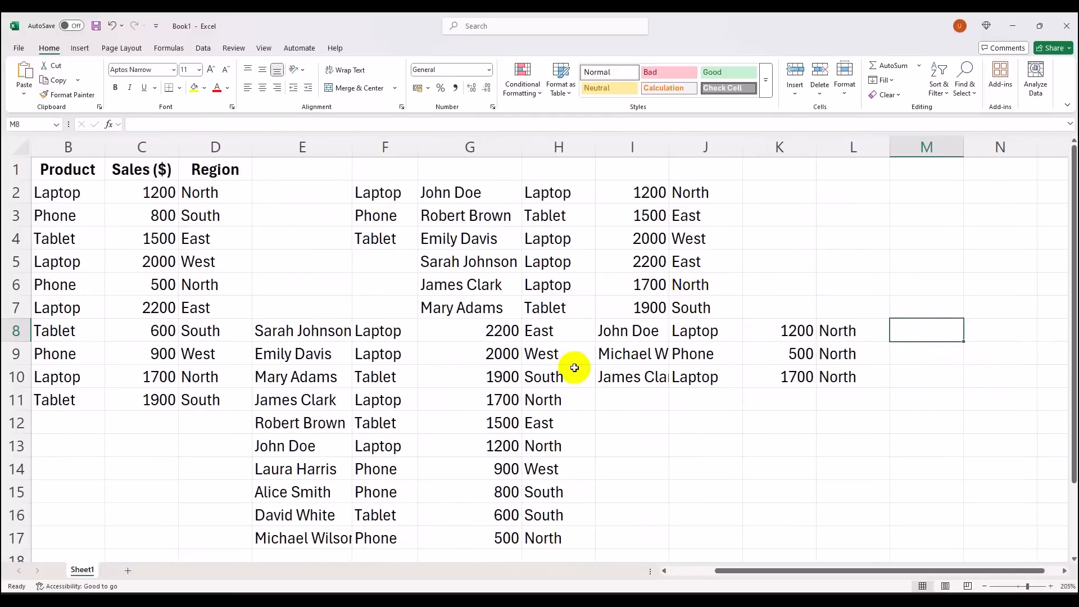
Widen column I to make room for the customer names in the North region results
click(625, 354)
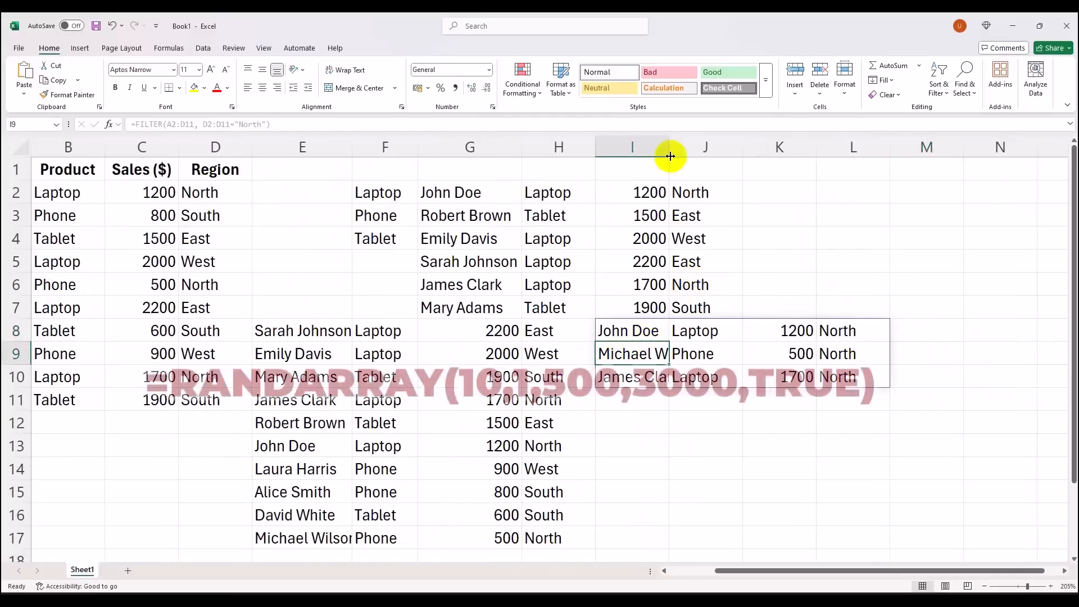
drag(670, 156, 694, 149)
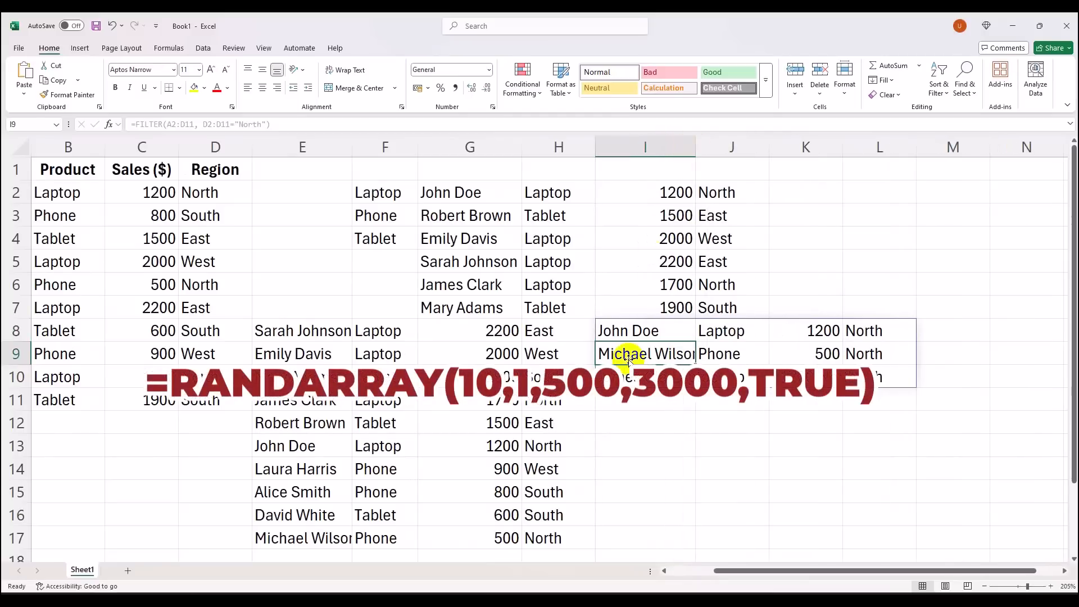
click(626, 376)
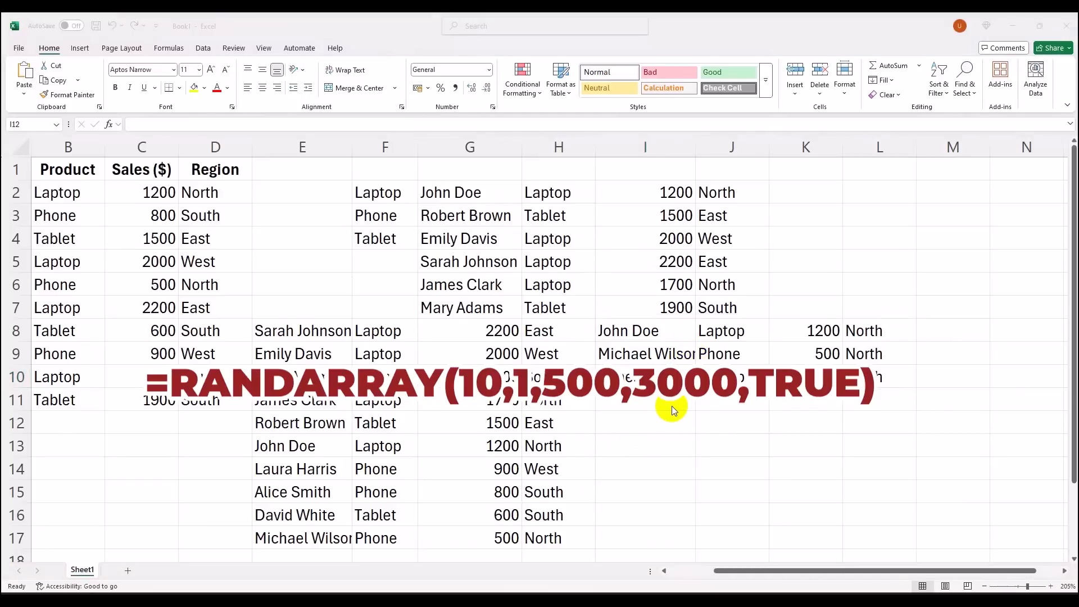
Generate random whole numbers with =RANDARRAY(10,1,500,3000,TRUE) in cell I12 and look over the spilled list
click(634, 416)
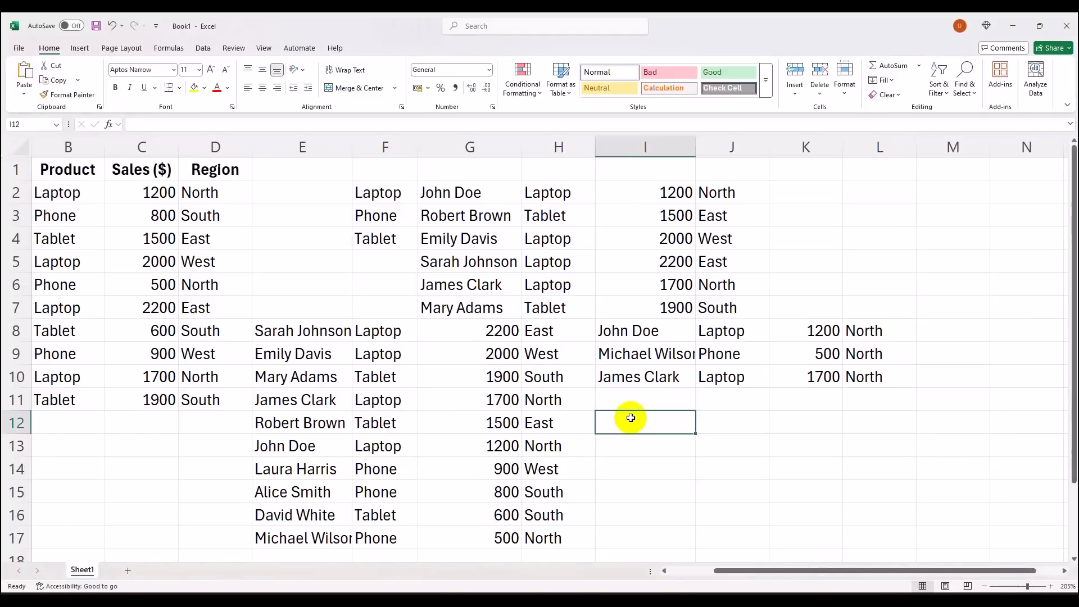
text(=RANDARRAY(10,1,500,3000,TRUE))
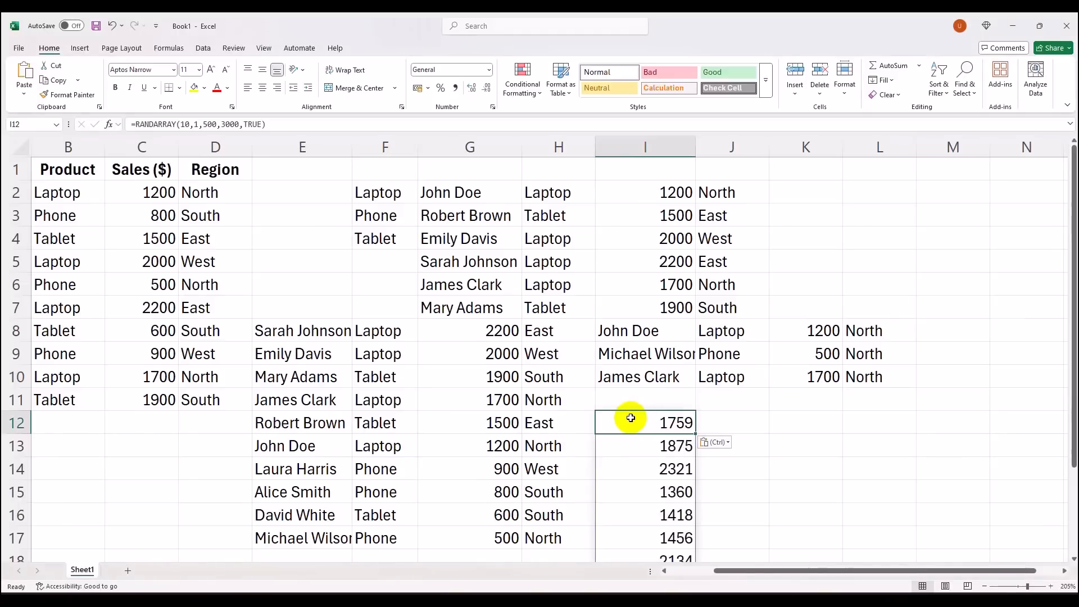
scroll(631, 417, down, 2)
scroll(632, 416, up, 1)
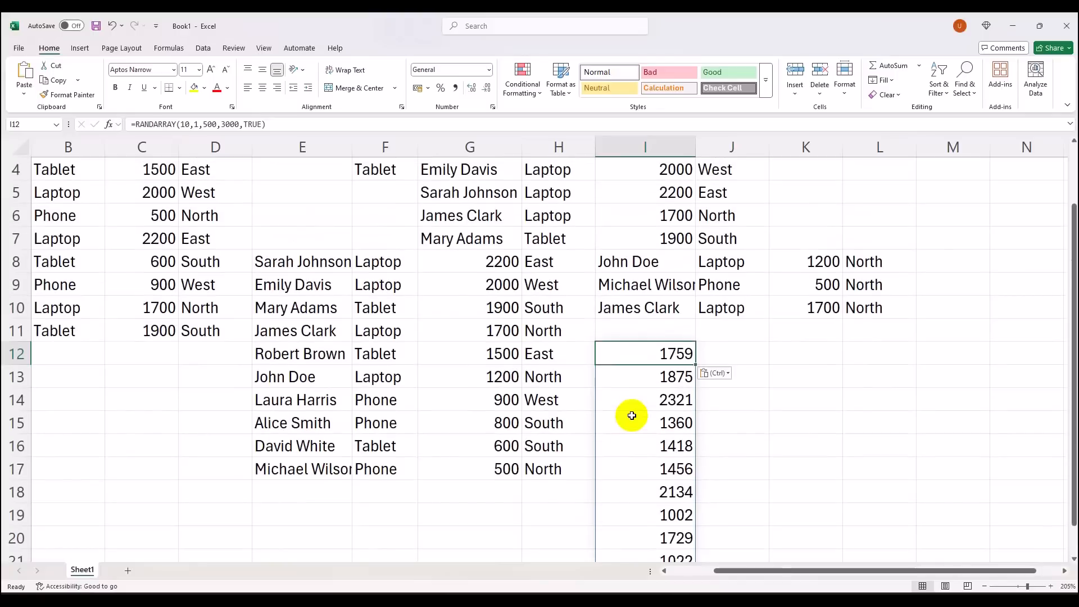